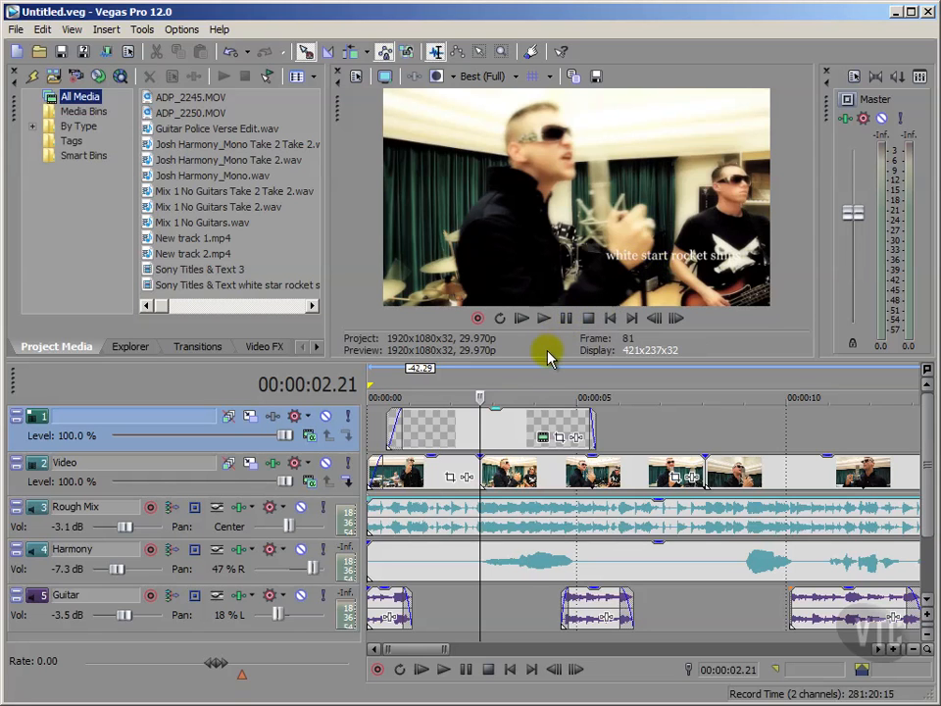
Name the first video track "Text" and open the generated media settings of its title event.
left_click(172, 419)
double_click(173, 419)
type("Text")
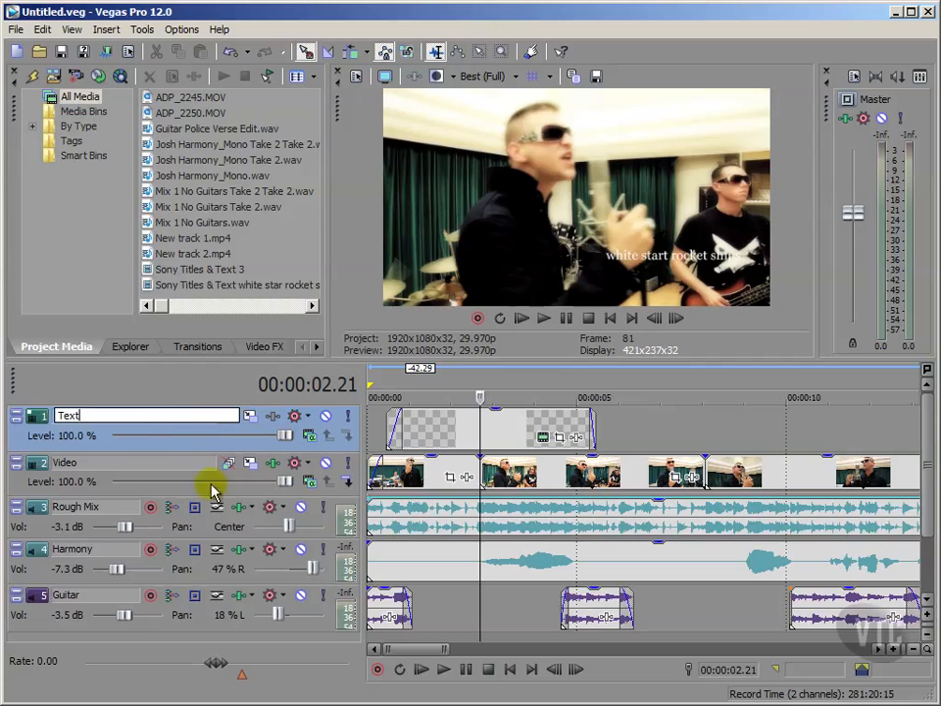
left_click(13, 438)
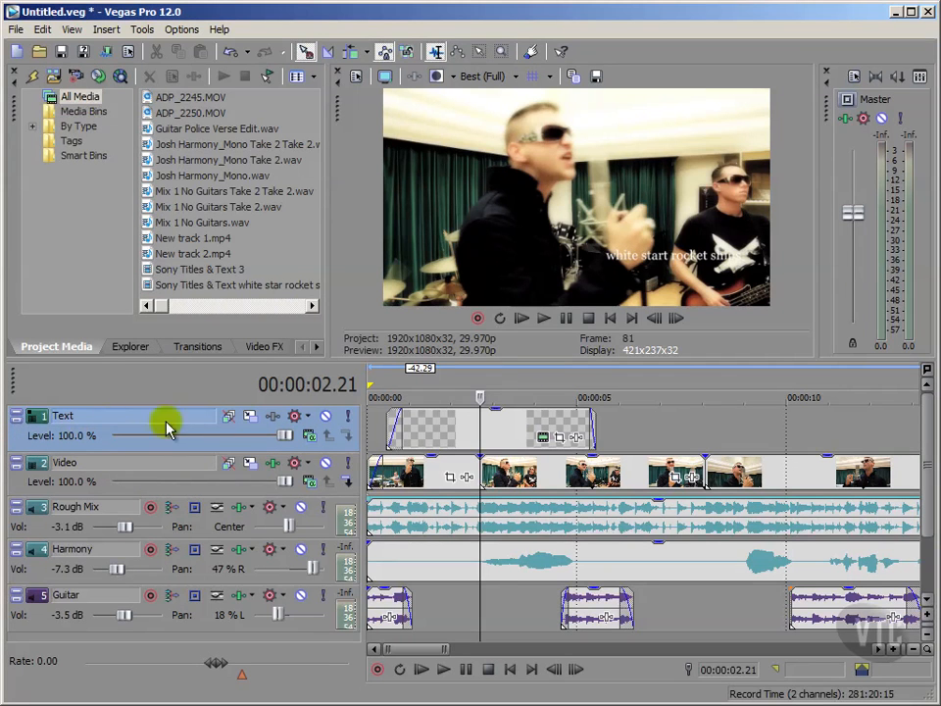
left_click(545, 438)
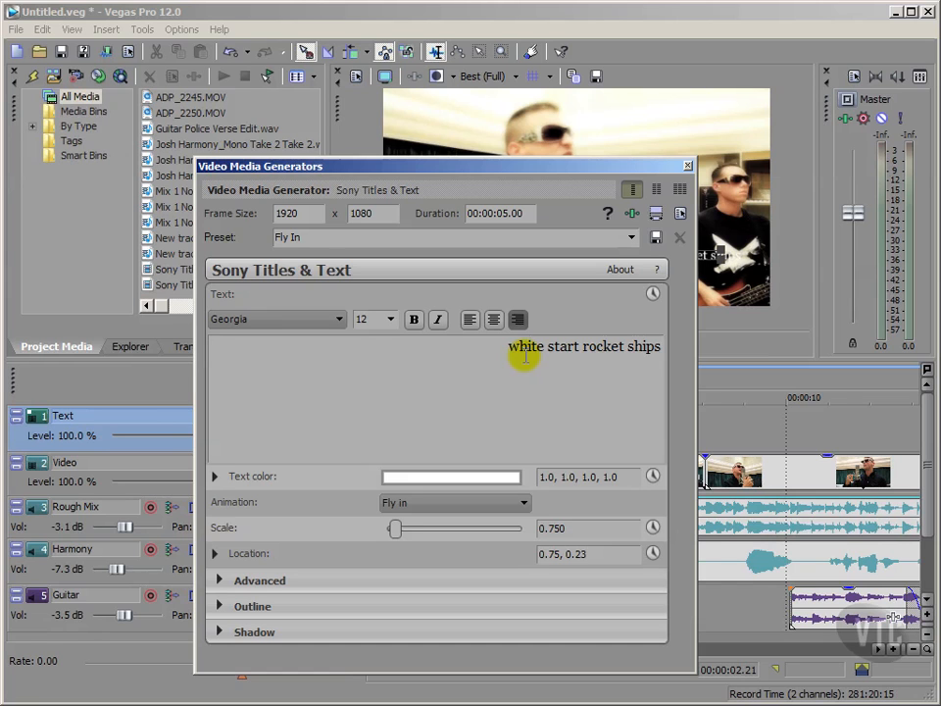
Correct "start" to "star" in the title and add leading and trailing dots, making it "... white star rocket ships ...".
left_click(575, 347)
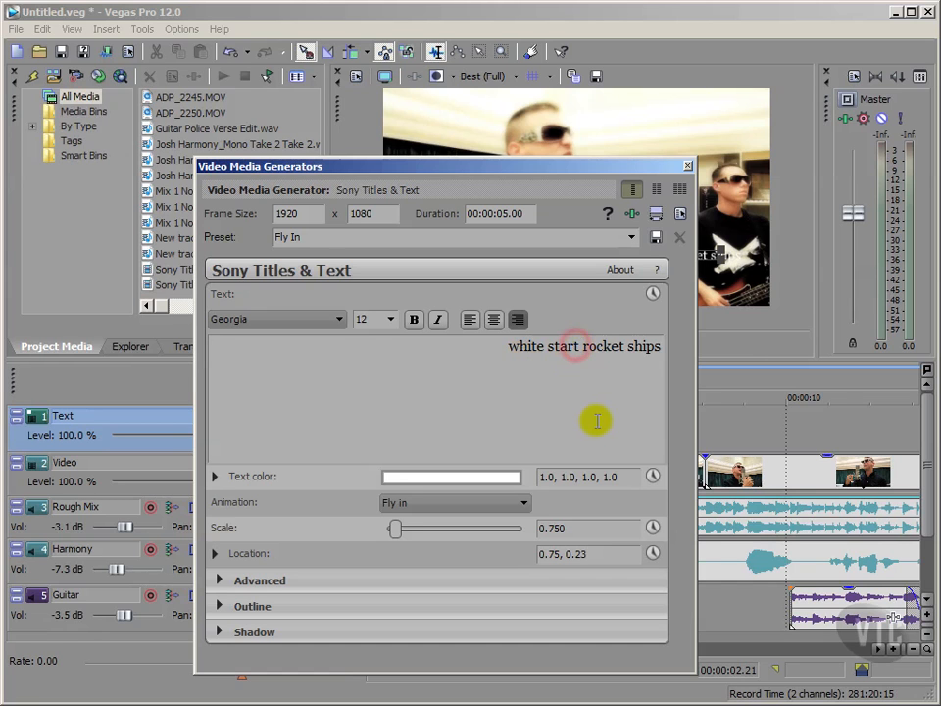
key("BackSpace")
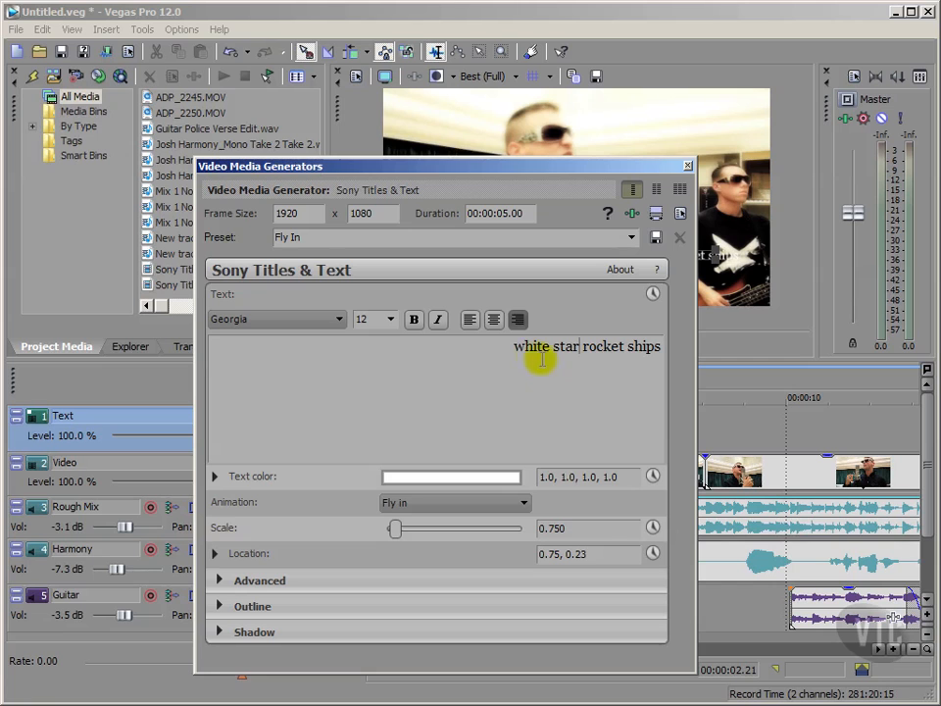
left_click(517, 346)
type("...")
key("End")
type("...")
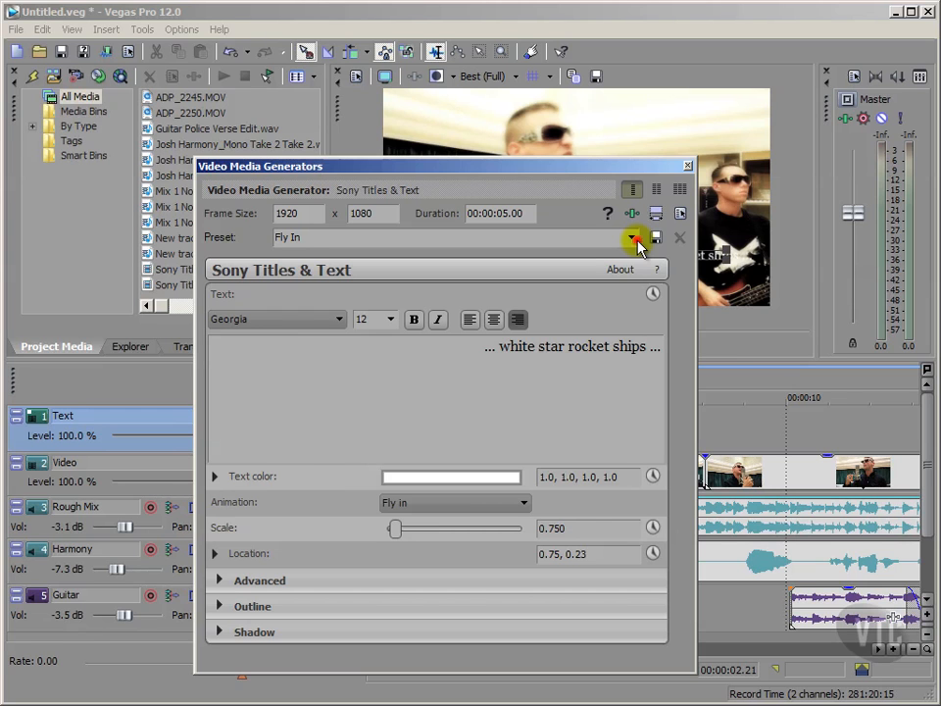
Reapply the Fly In preset and replace its sample text with "...white star rocket ships ...".
left_click(632, 238)
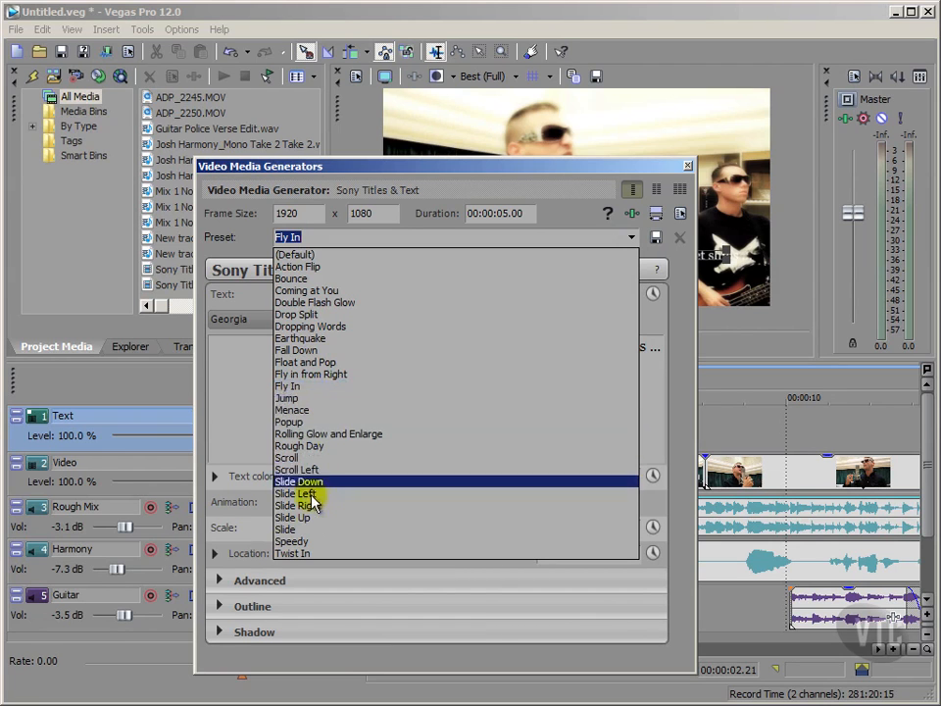
left_click(299, 387)
triple_click(376, 371)
type("...whit")
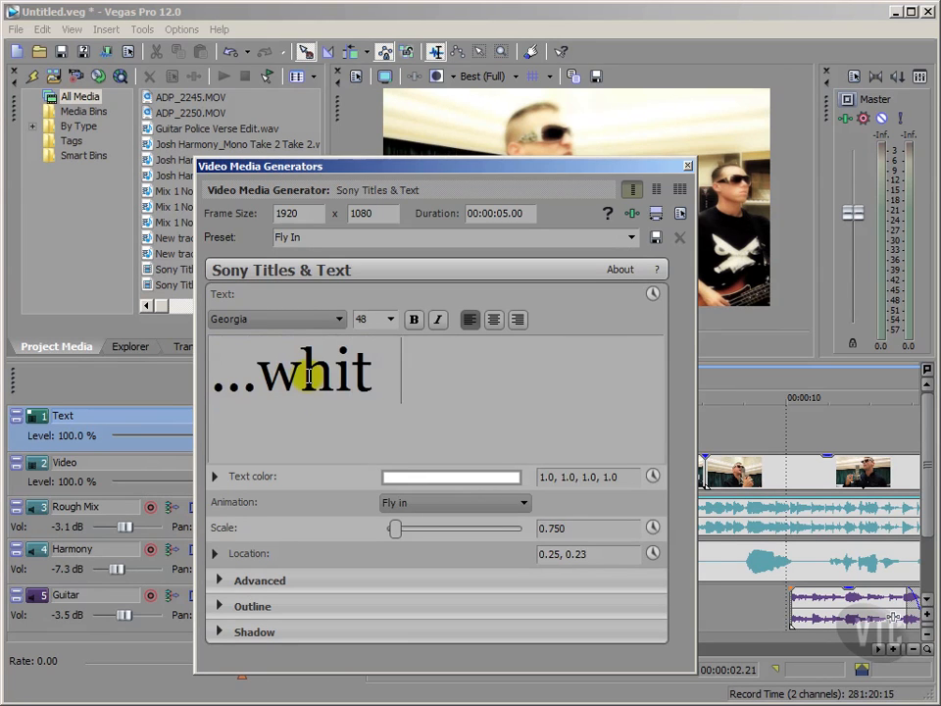
type("e start")
key("BackSpace")
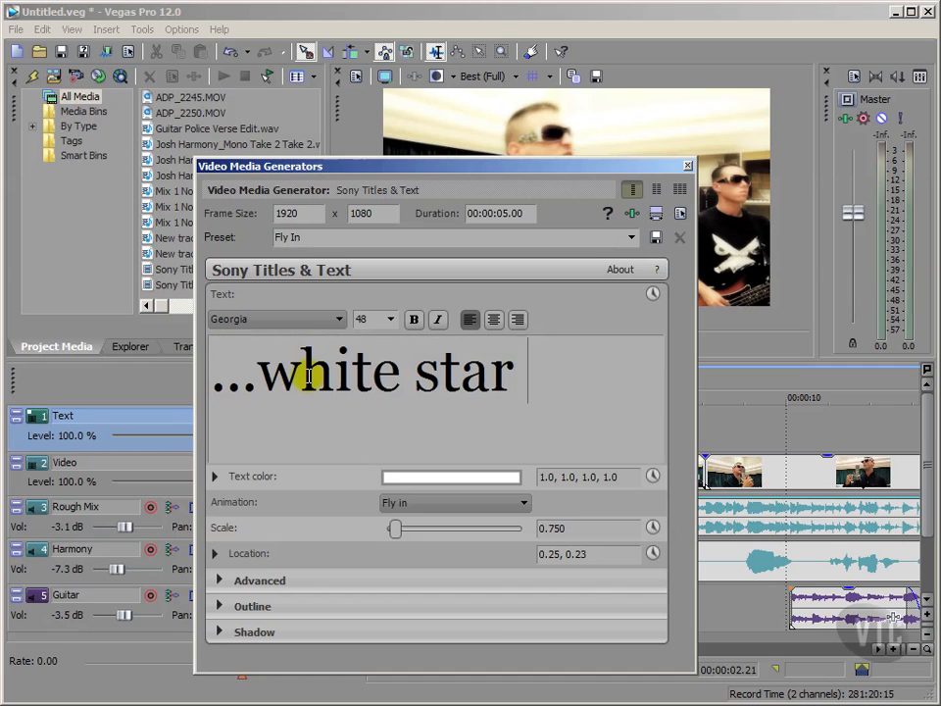
type("roclk")
key("BackSpace")
key("BackSpace")
type("k")
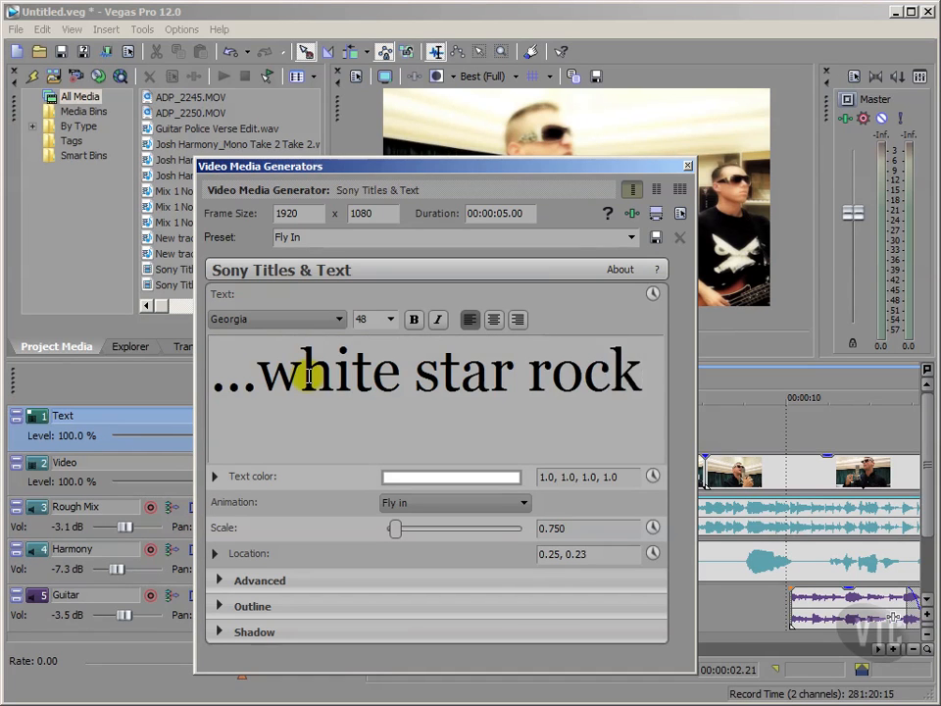
type("et ships ...")
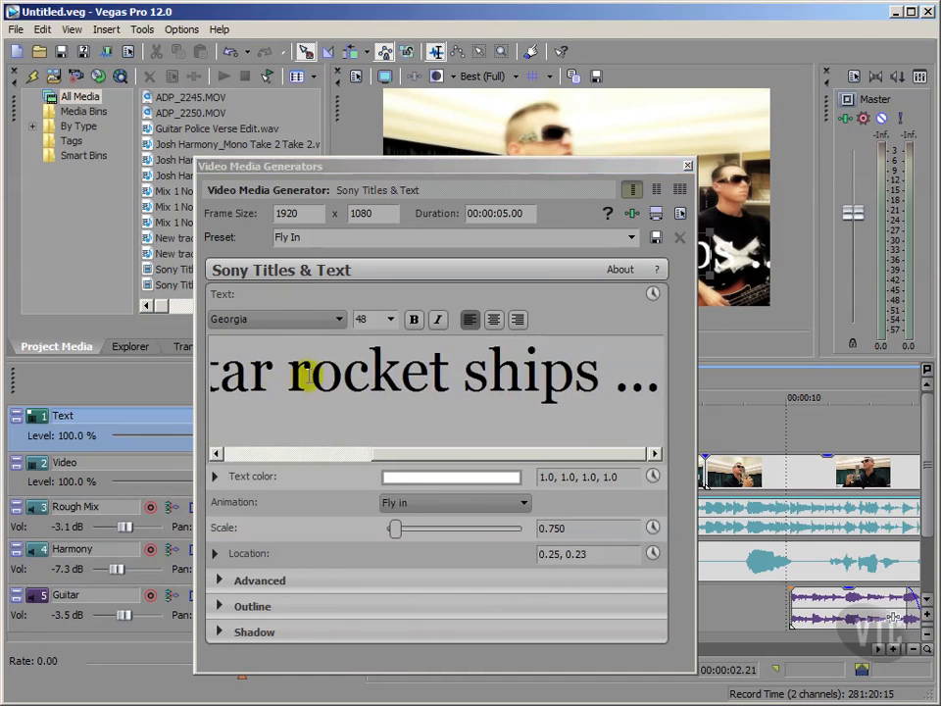
Select the entire title text and set its font size to 12, then increase it to 14.
left_click(511, 385)
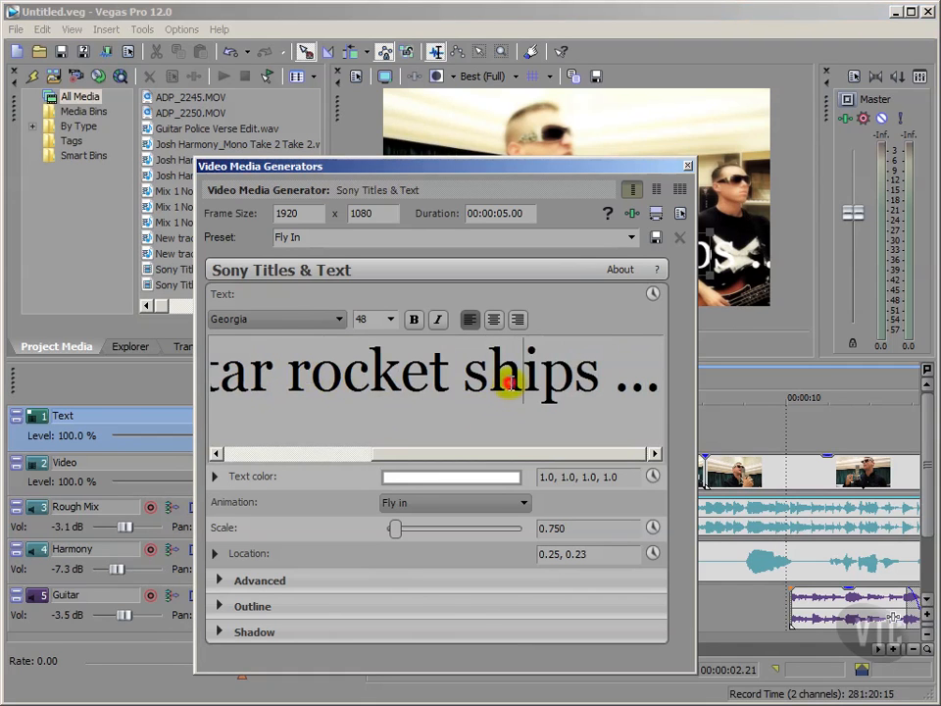
double_click(511, 384)
key("ctrl+a")
left_click(390, 318)
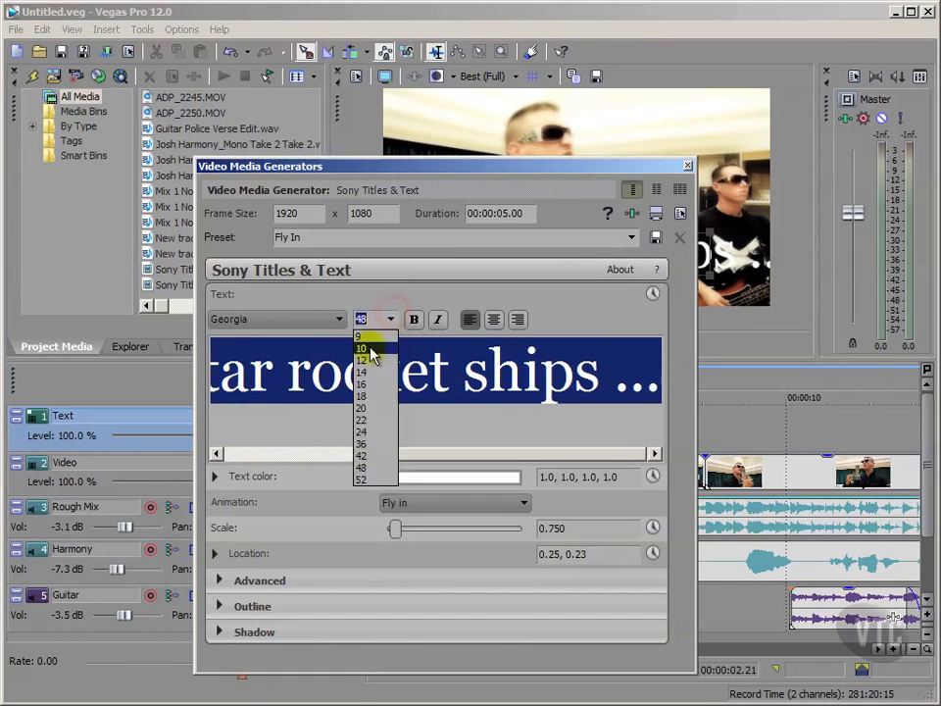
left_click(368, 359)
left_click(390, 318)
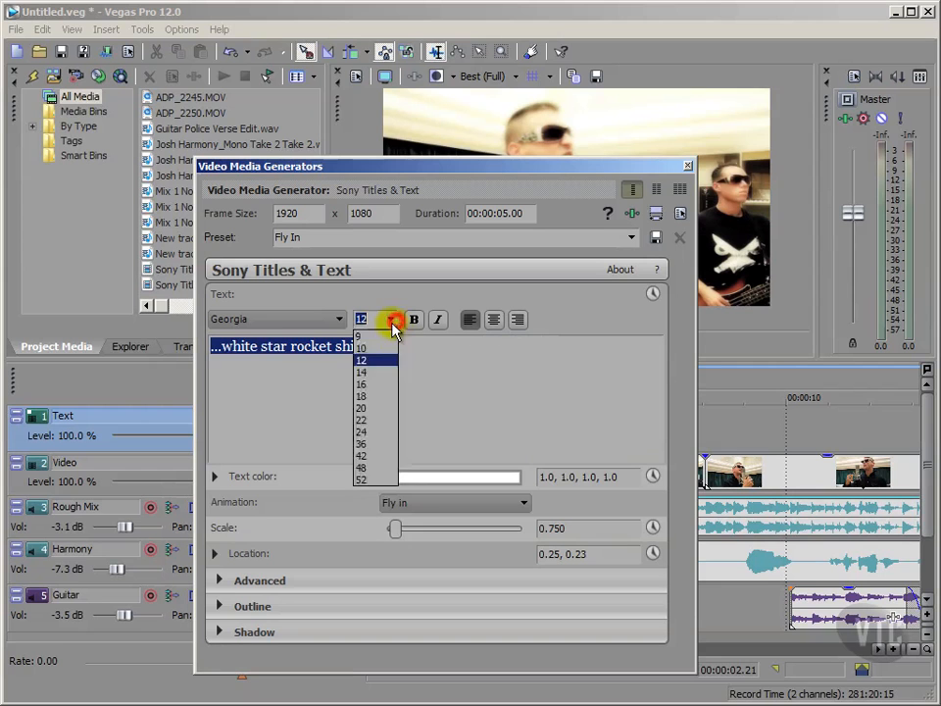
left_click(378, 372)
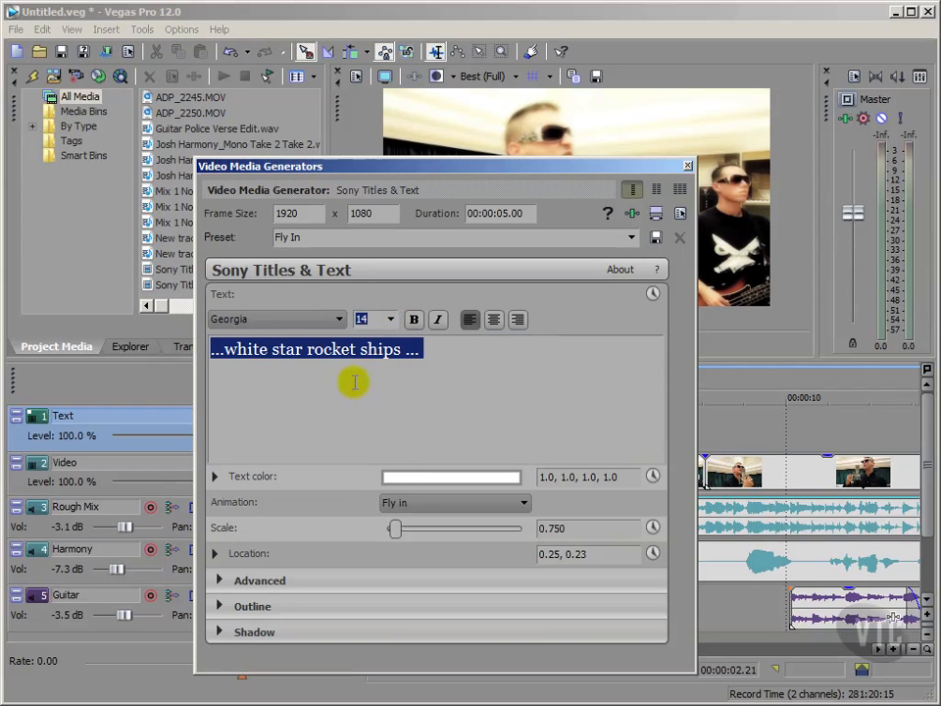
Move the title toward the lower-right area of the video frame, at location about 0.78, 0.20.
left_click_drag(307, 165, 211, 123)
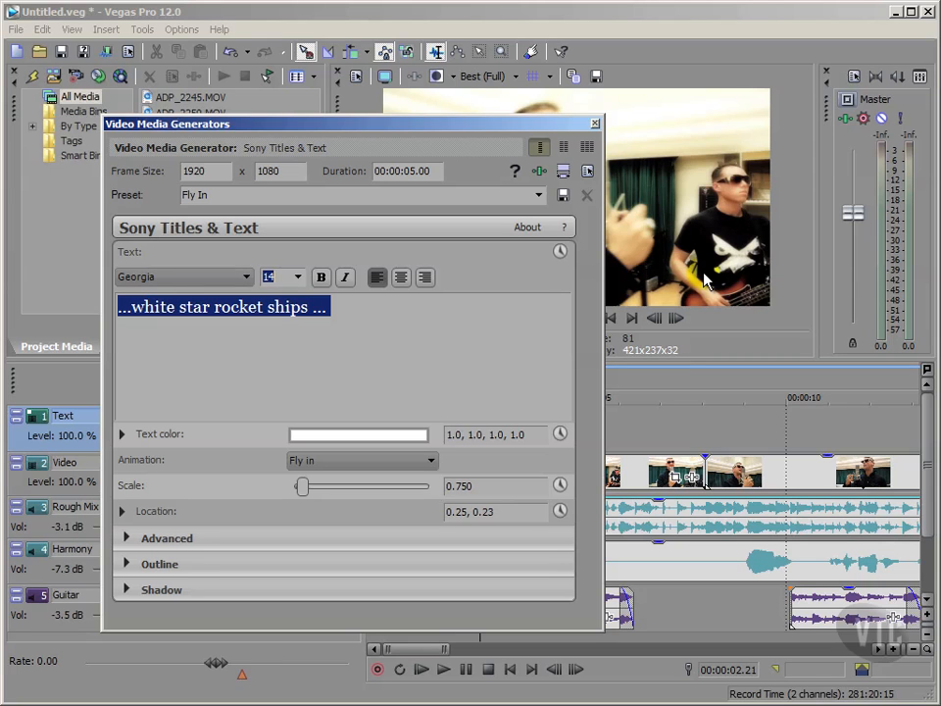
left_click(124, 512)
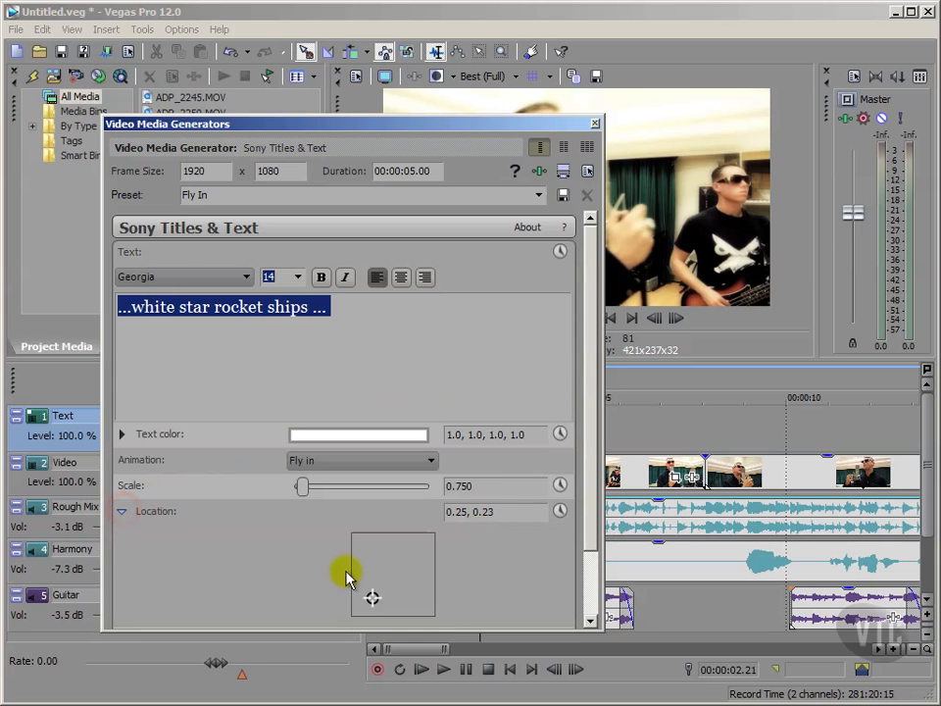
left_click_drag(588, 431, 592, 490)
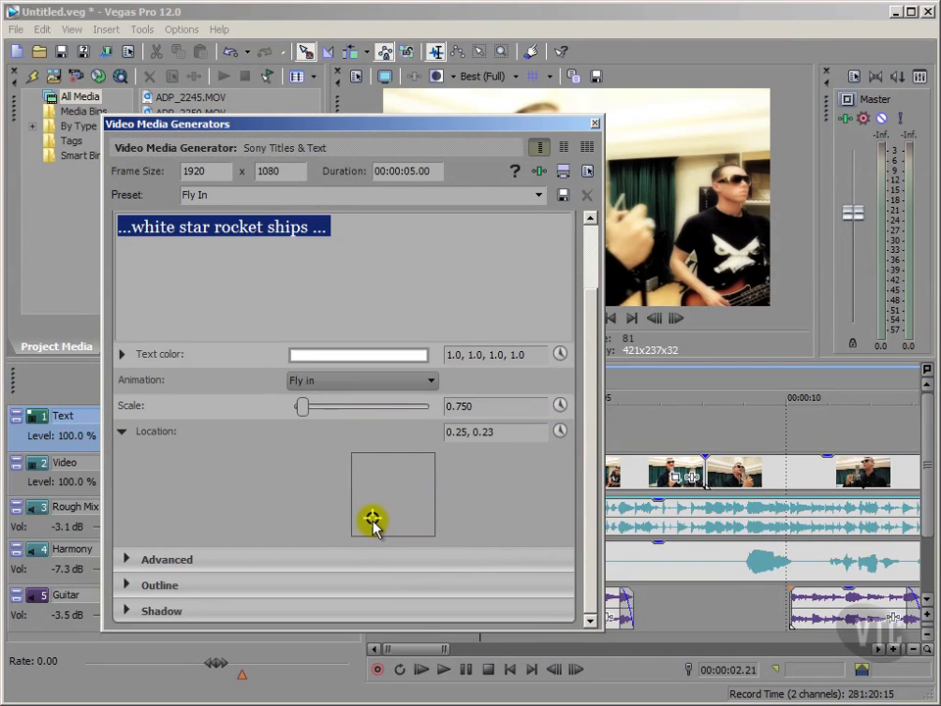
left_click_drag(373, 521, 417, 524)
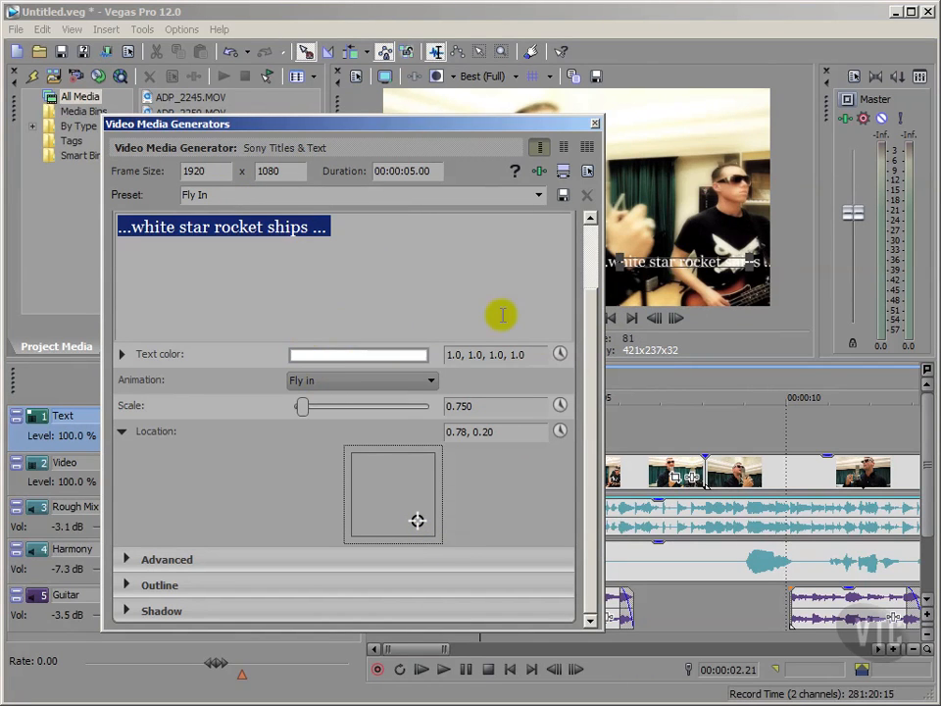
Reduce the title text's font size to 12.
left_click_drag(585, 314, 462, 273)
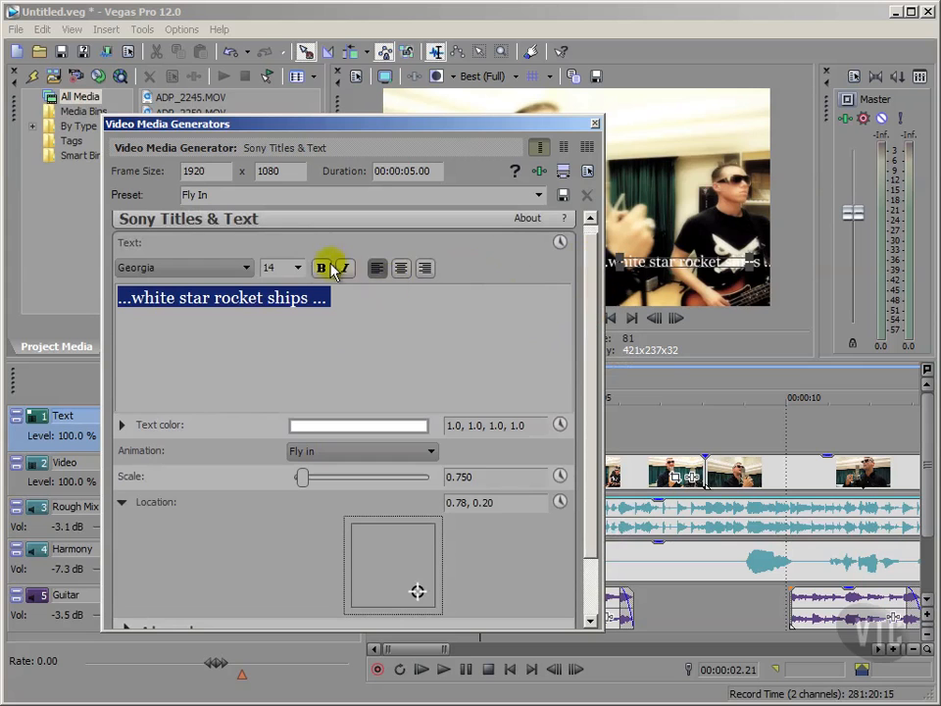
left_click(297, 267)
left_click(291, 310)
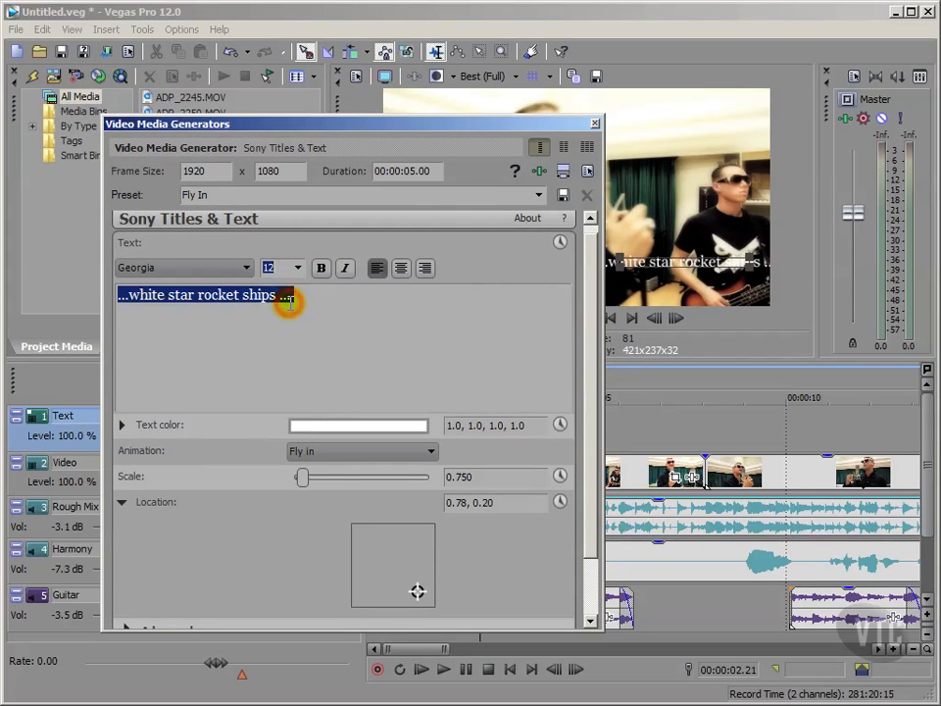
left_click(301, 308)
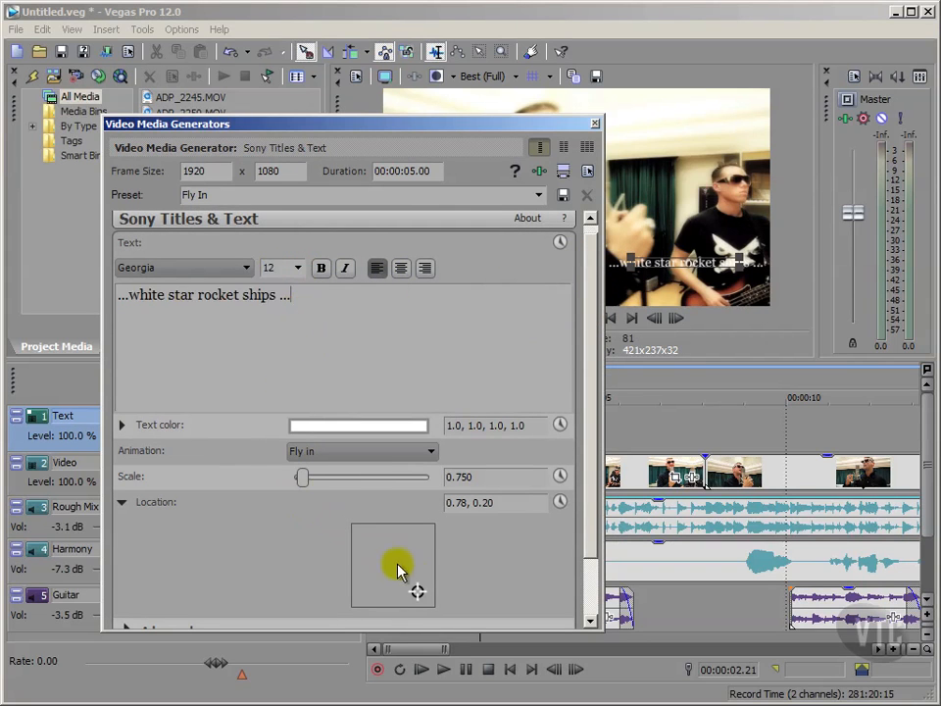
Examine the title's text color picker and its Advanced, Outline and Shadow settings.
left_click(126, 501)
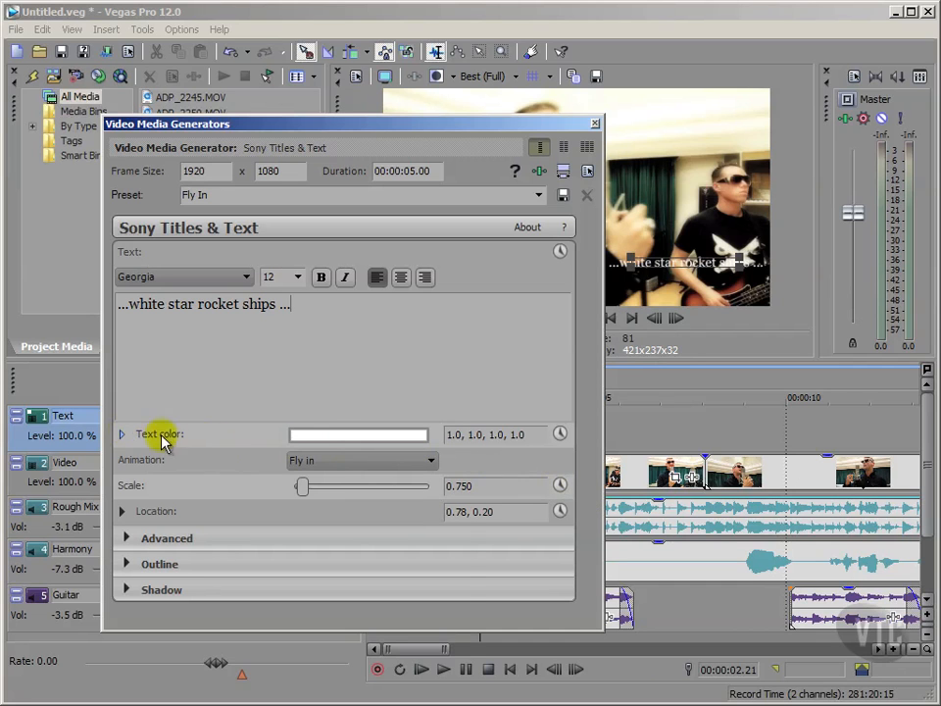
left_click(326, 436)
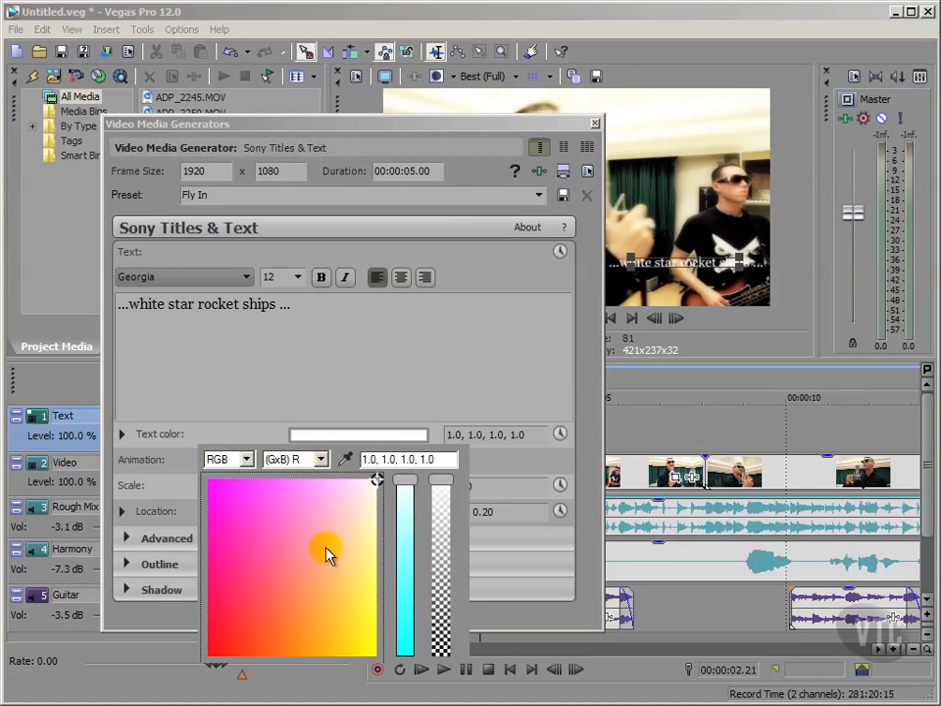
left_click(208, 373)
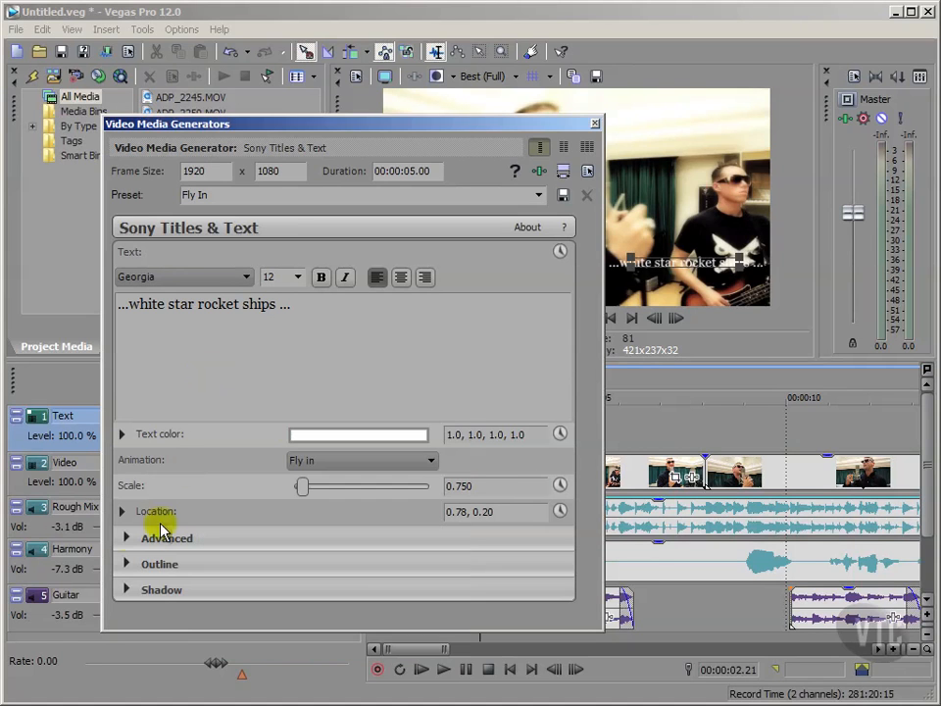
left_click(275, 541)
scroll(216, 517, "down", 1)
left_click(128, 482)
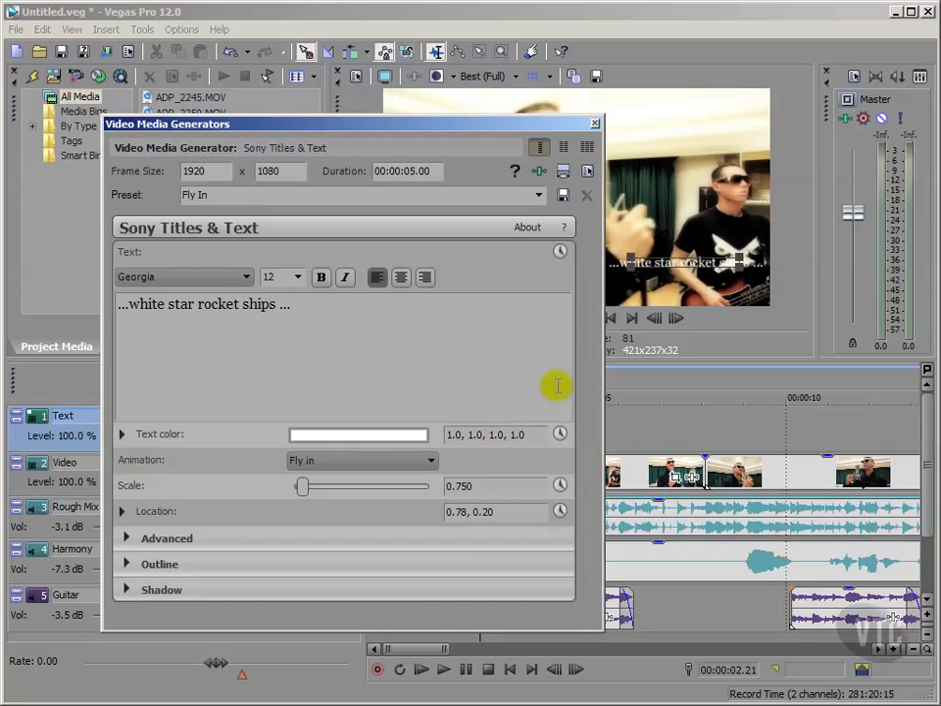
left_click(126, 563)
left_click(127, 563)
left_click(125, 591)
left_click(126, 591)
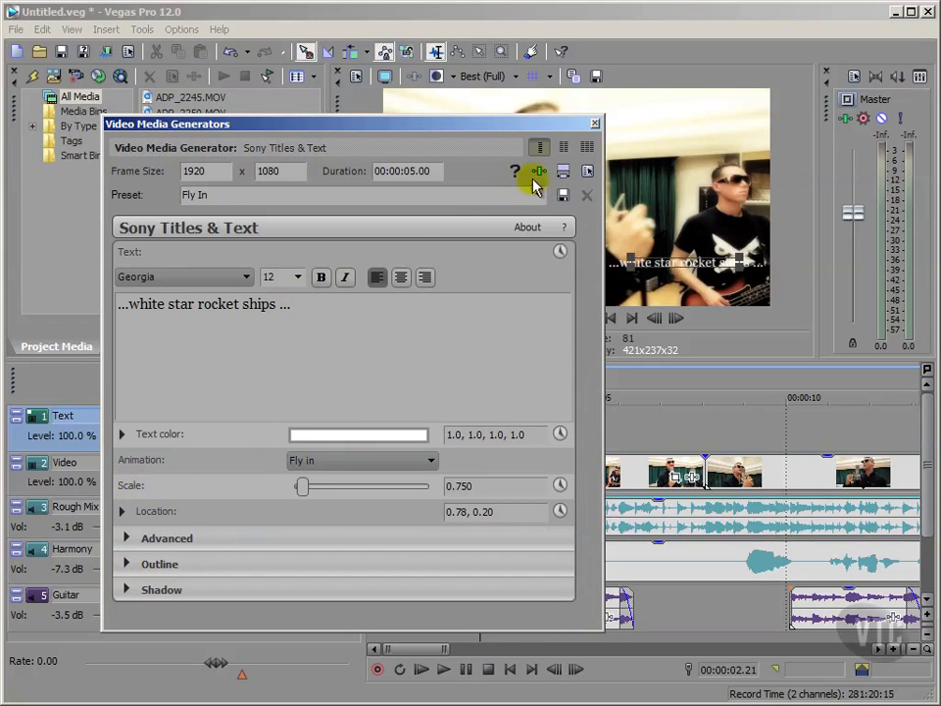
Close the title's generator settings and save the project.
left_click(595, 124)
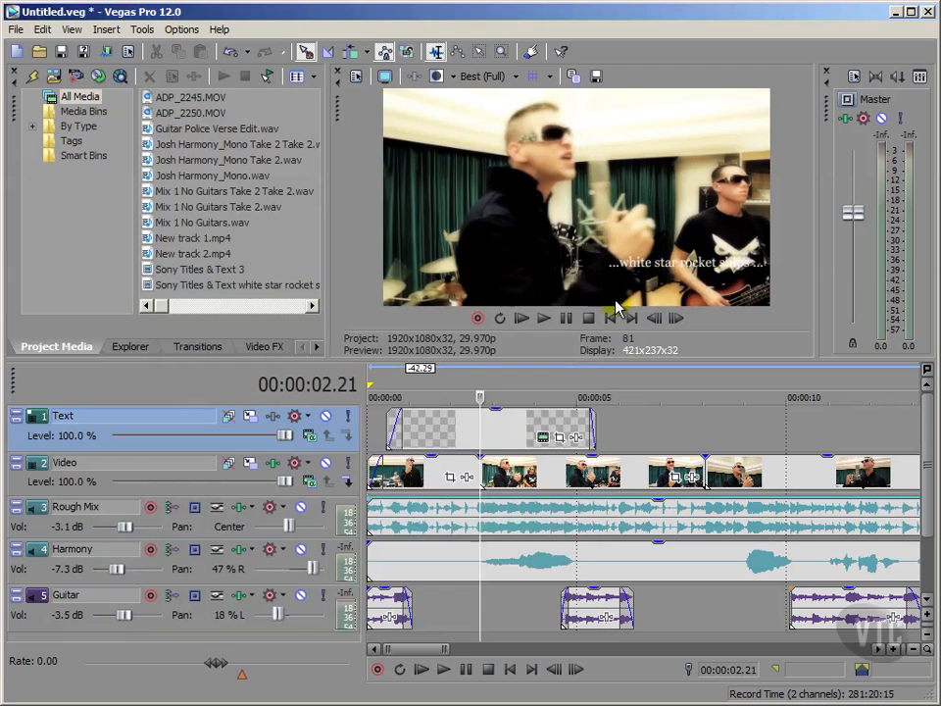
left_click(61, 51)
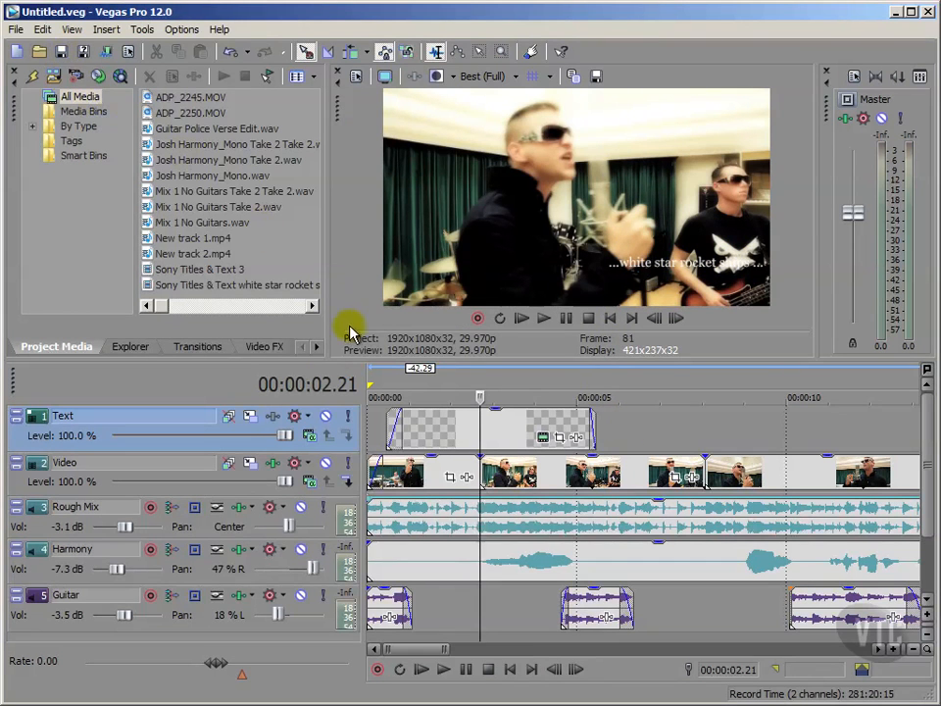
Mute the Video track so only the title shows in the preview.
left_click(326, 463)
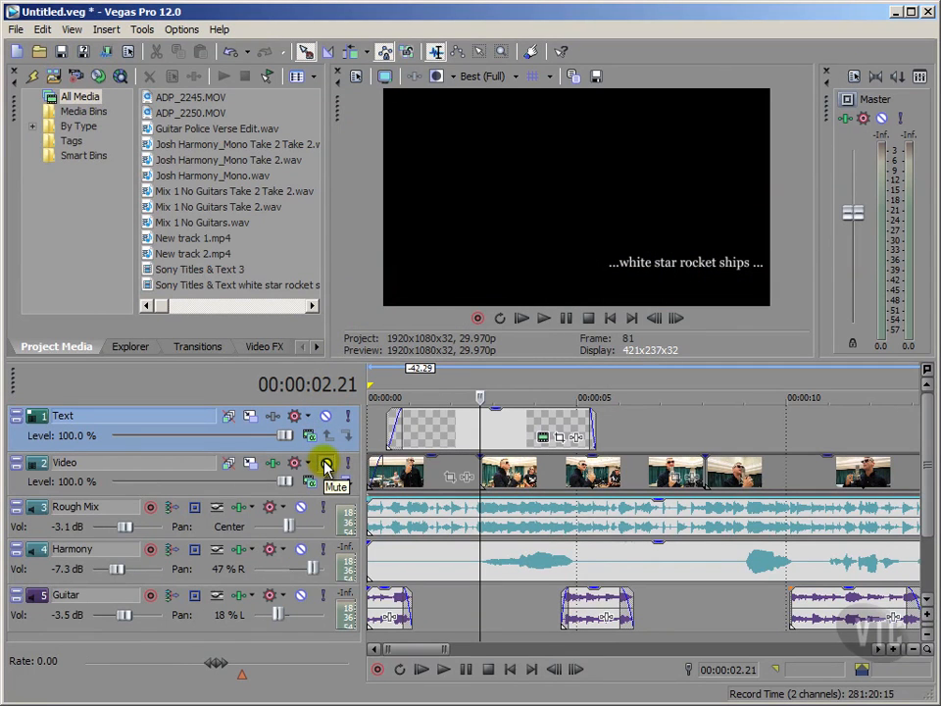